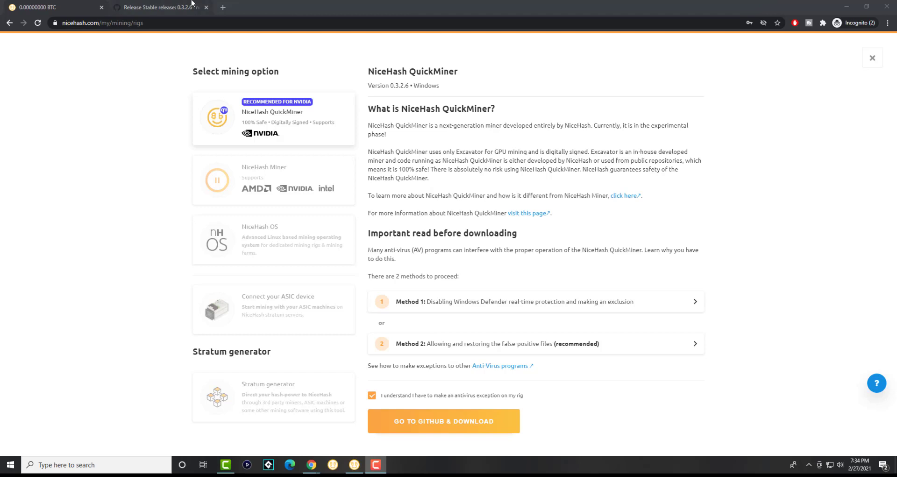
Minimize the browser and open the Local Disk (C:) drive in File Explorer.
{"action": "left_click", "coordinate": [845, 4]}
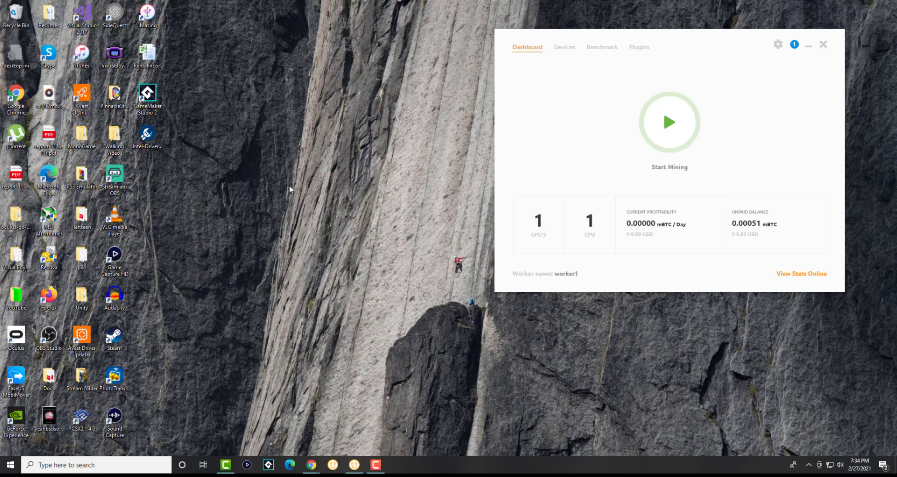
{"action": "key", "text": "super+e"}
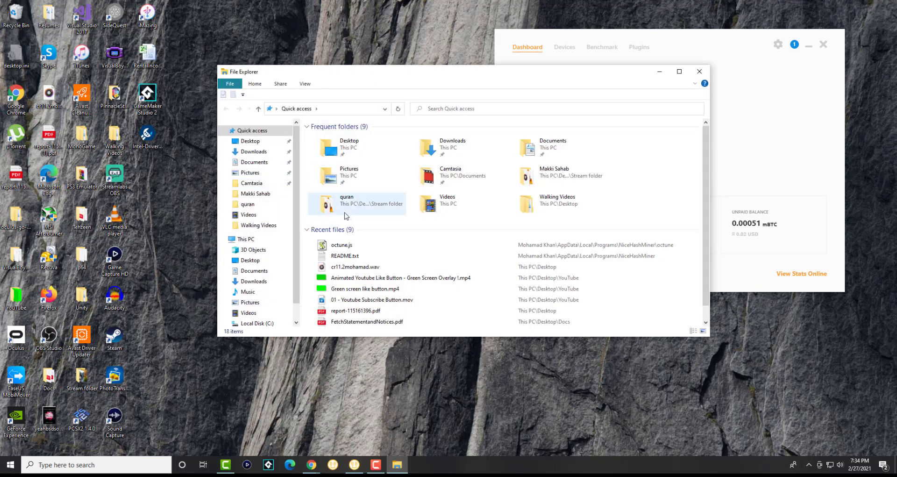
{"action": "left_click", "coordinate": [257, 240]}
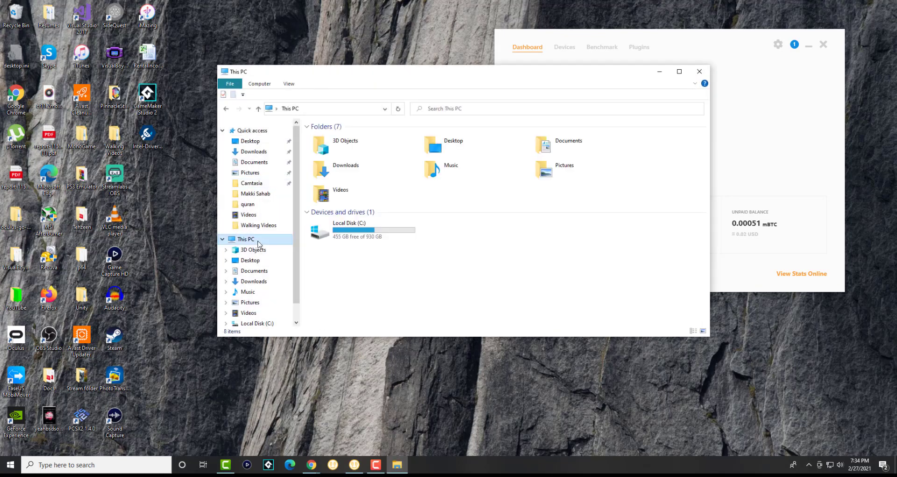
{"action": "double_click", "coordinate": [364, 233]}
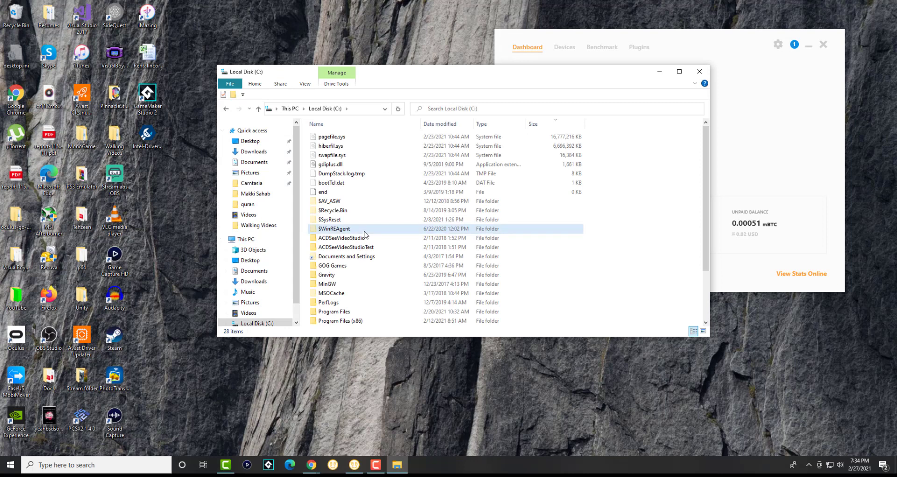
Open the Users folder on the C: drive and enter the personal profile folder.
{"action": "scroll", "coordinate": [365, 233], "scroll_direction": "down", "scroll_amount": 3}
{"action": "left_click", "coordinate": [365, 231]}
{"action": "scroll", "coordinate": [365, 233], "scroll_direction": "up", "scroll_amount": 3}
{"action": "scroll", "coordinate": [365, 234], "scroll_direction": "down", "scroll_amount": 2}
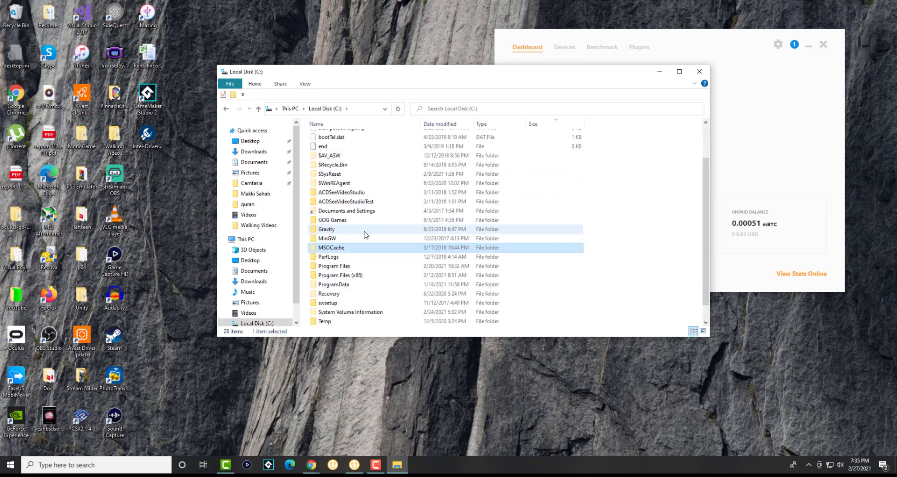
{"action": "scroll", "coordinate": [367, 243], "scroll_direction": "down", "scroll_amount": 1}
{"action": "double_click", "coordinate": [357, 311]}
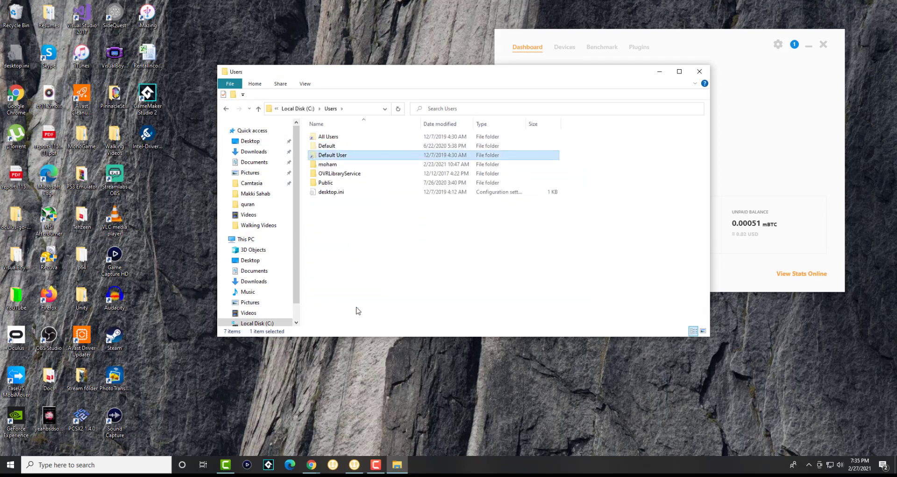
{"action": "key", "text": "Down"}
{"action": "key", "text": "Return"}
{"action": "scroll", "coordinate": [360, 290], "scroll_direction": "down", "scroll_amount": 1}
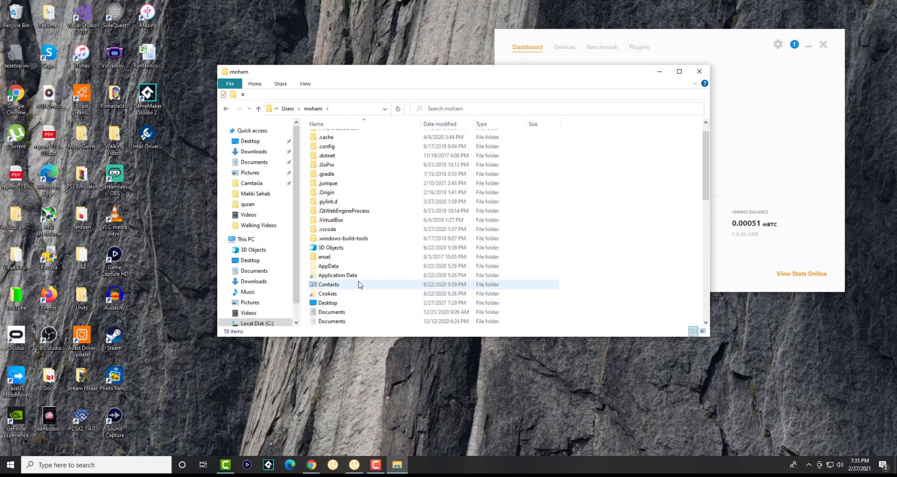
Open the AppData folder inside the profile folder.
{"action": "left_click", "coordinate": [360, 284]}
{"action": "scroll", "coordinate": [359, 285], "scroll_direction": "down", "scroll_amount": 1}
{"action": "key", "text": "Up"}
{"action": "key", "text": "Up"}
{"action": "key", "text": "Return"}
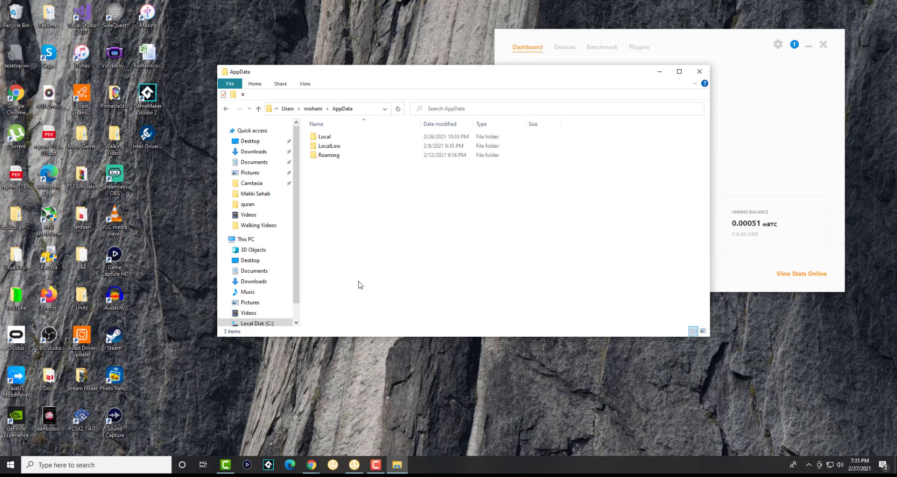
Return to the profile folder, reopen AppData and go into its Local\Programs folder.
{"action": "key", "text": "BackSpace"}
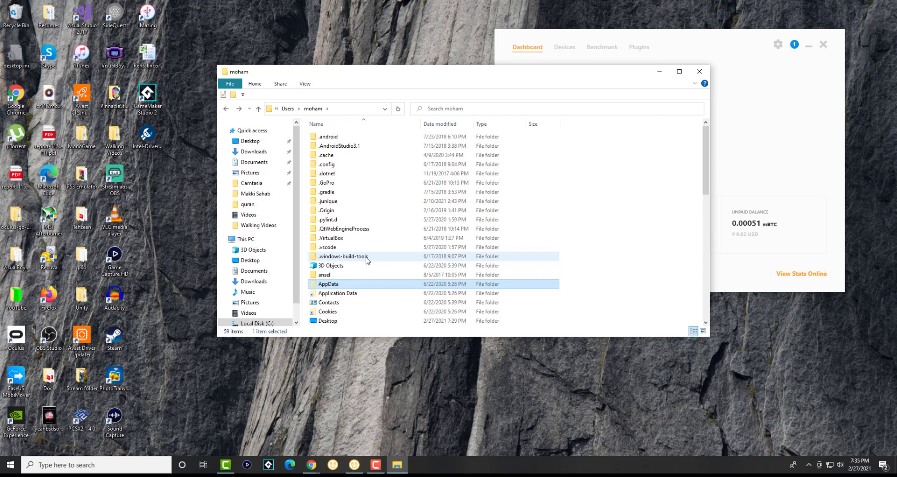
{"action": "mouse_move", "coordinate": [367, 260]}
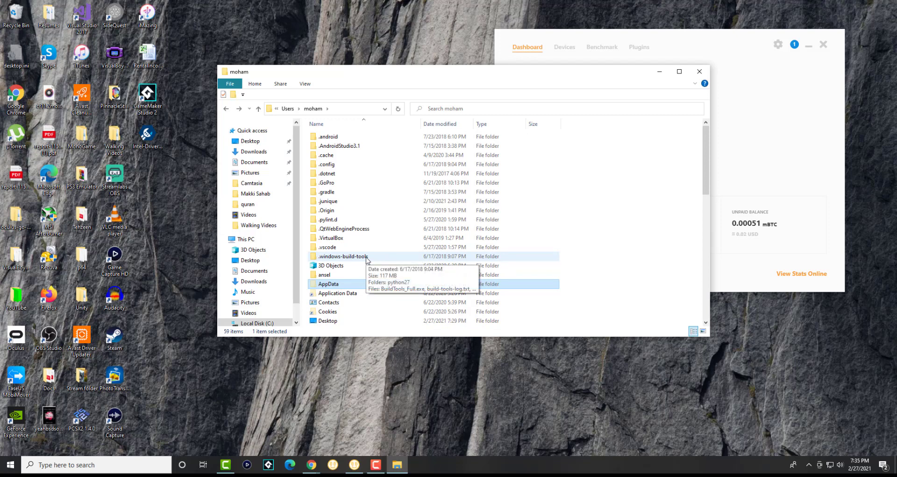
{"action": "key", "text": "Return"}
{"action": "key", "text": "Down"}
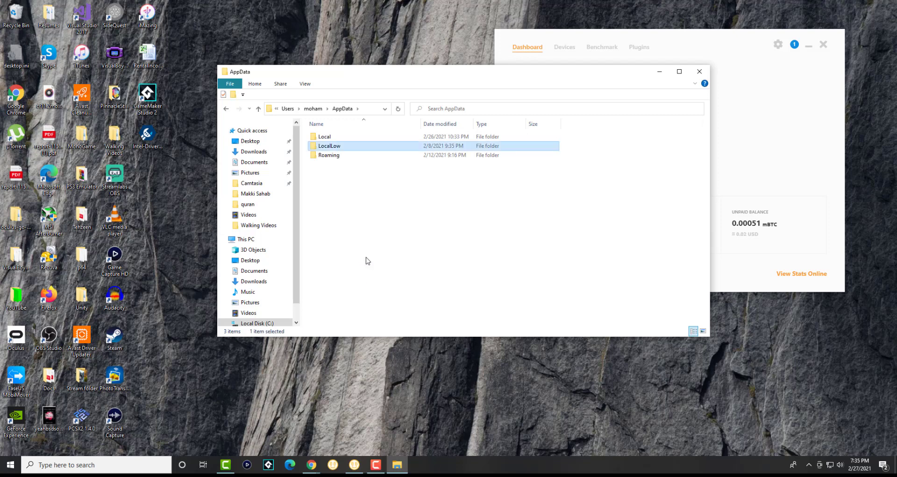
{"action": "key", "text": "Up"}
{"action": "key", "text": "Return"}
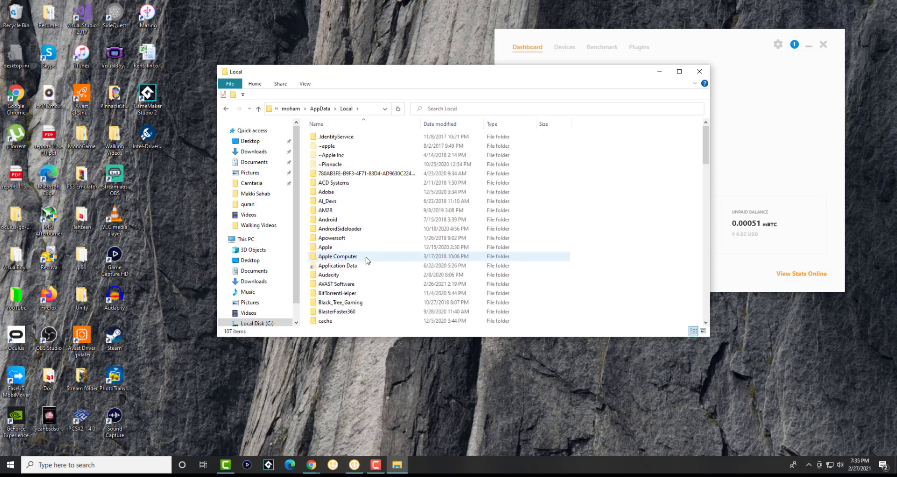
{"action": "type", "text": "pro"}
{"action": "key", "text": "Return"}
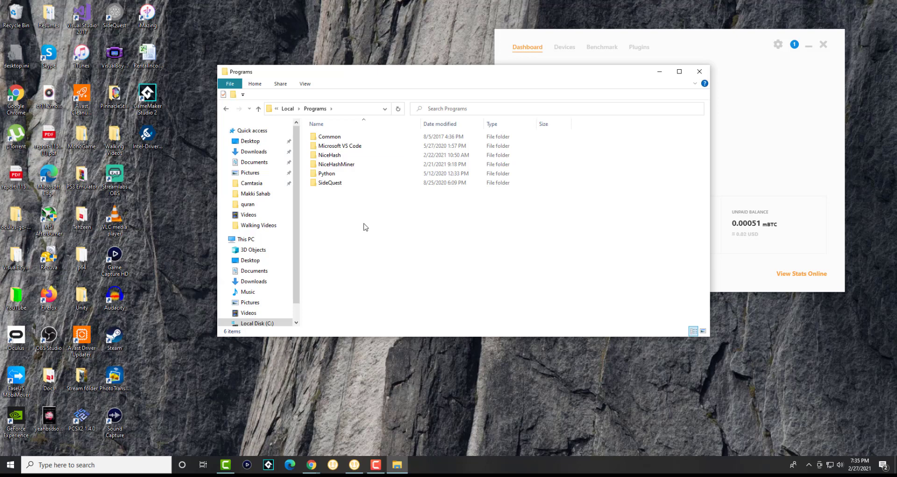
Check the contents of the NiceHashMiner folder in Programs and open the NiceHash folder.
{"action": "key", "text": "n"}
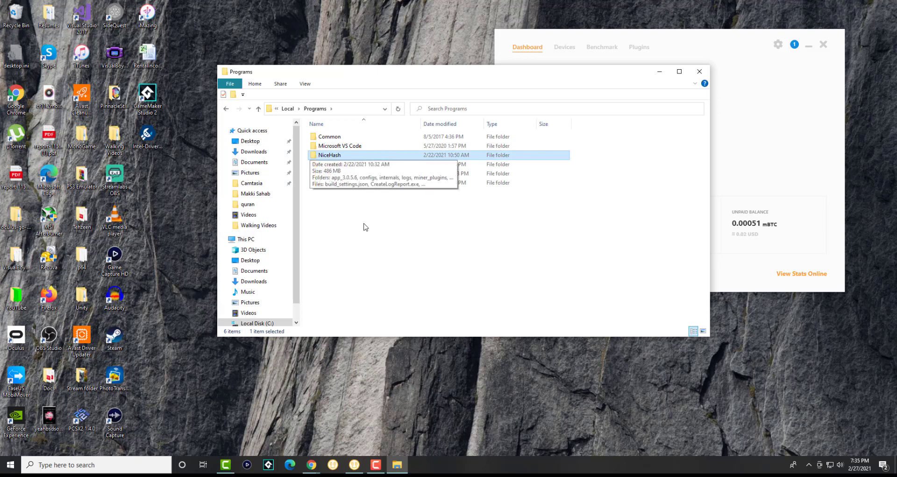
{"action": "key", "text": "Return"}
{"action": "key", "text": "BackSpace"}
{"action": "key", "text": "Down"}
{"action": "key", "text": "Return"}
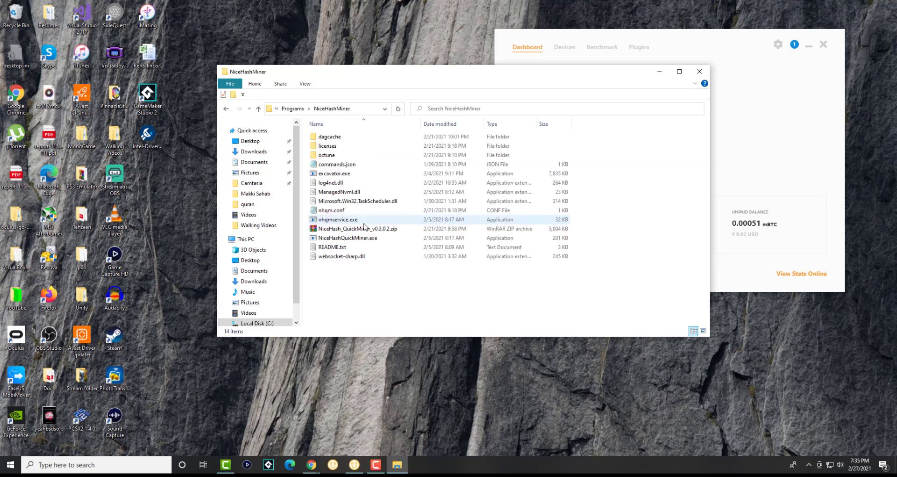
{"action": "key", "text": "BackSpace"}
{"action": "key", "text": "Up"}
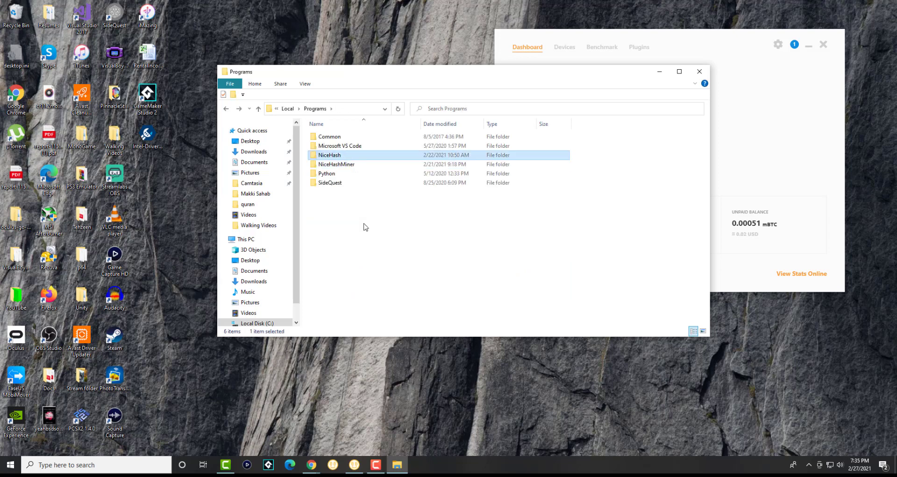
{"action": "key", "text": "Return"}
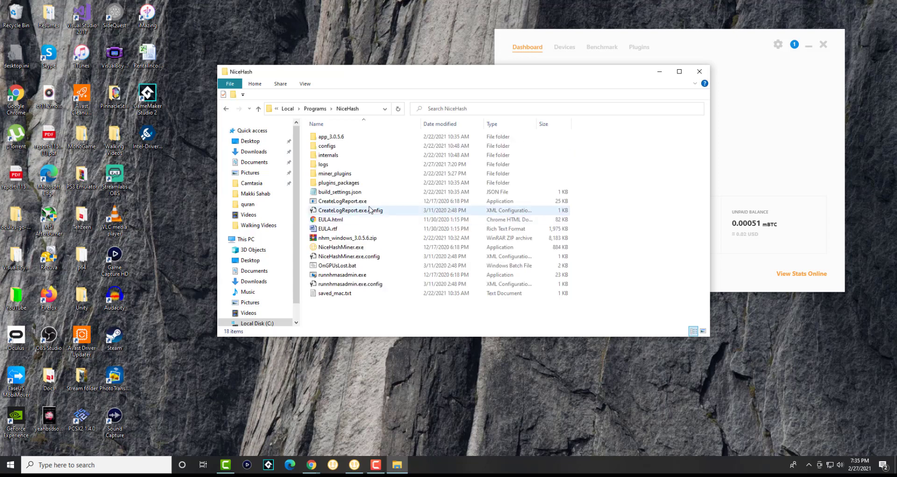
Copy the NiceHash folder's full path and open the Exceptions settings in Avast Free Antivirus.
{"action": "left_click", "coordinate": [380, 234]}
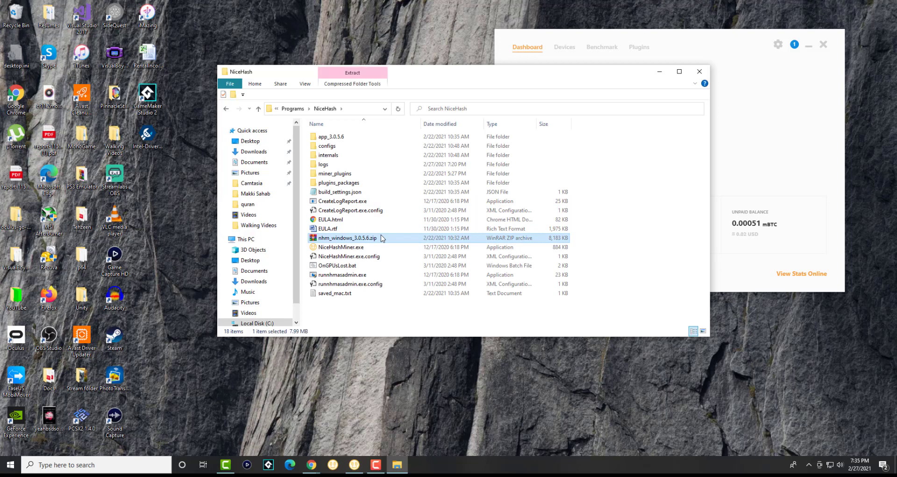
{"action": "left_click", "coordinate": [358, 114]}
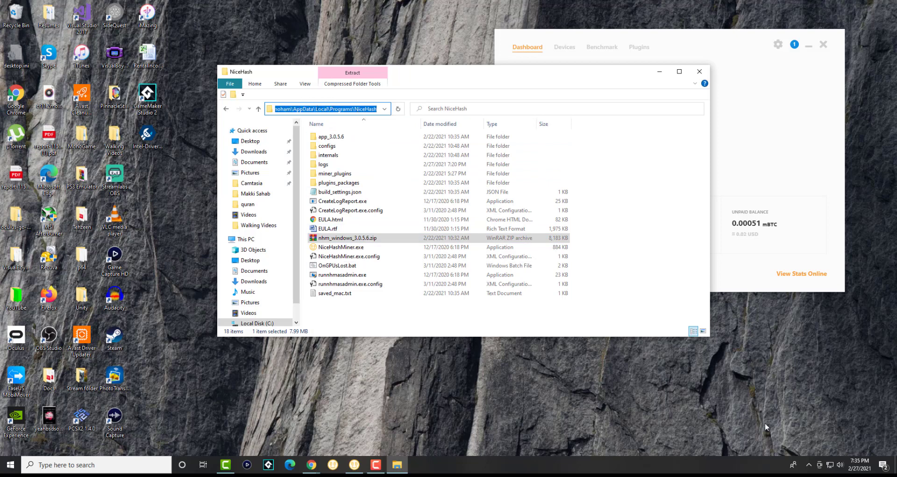
{"action": "left_click", "coordinate": [811, 466]}
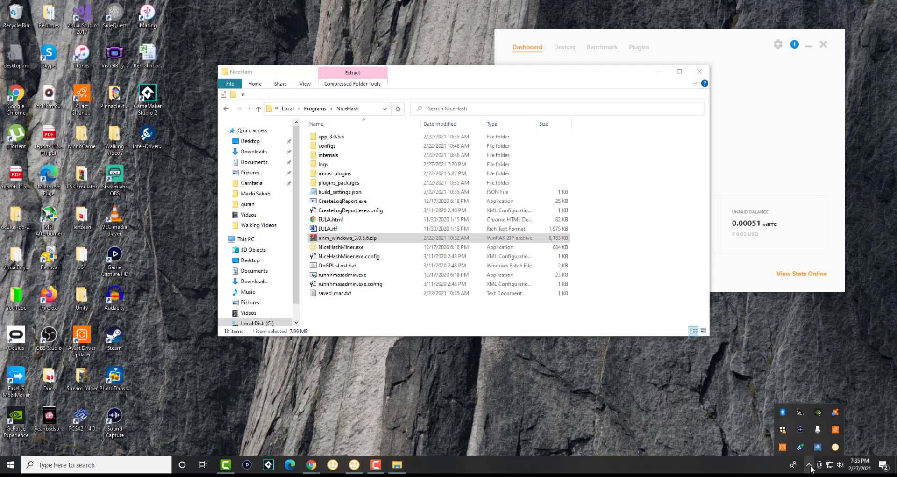
{"action": "left_click", "coordinate": [835, 412]}
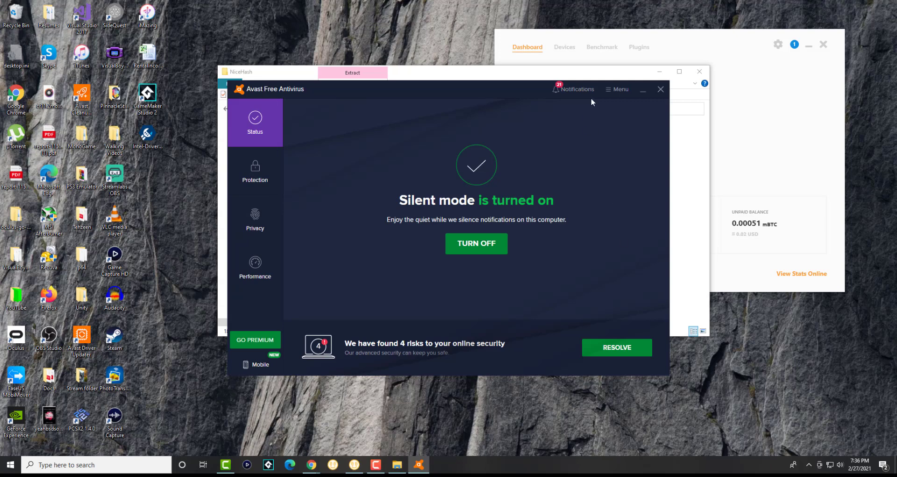
{"action": "left_click", "coordinate": [607, 91]}
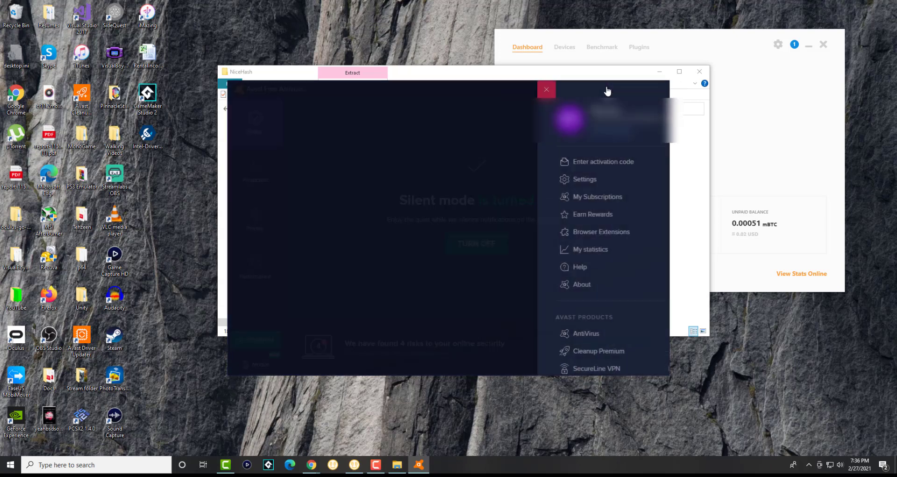
{"action": "left_click", "coordinate": [451, 119]}
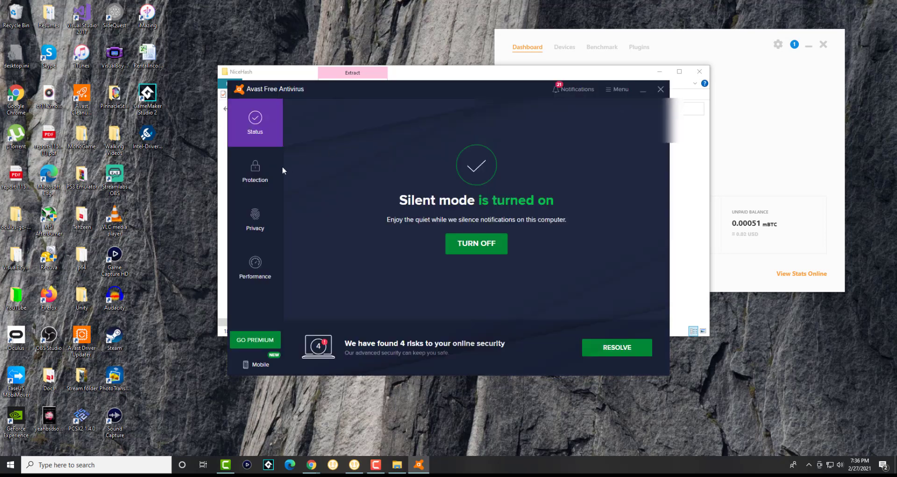
{"action": "left_click", "coordinate": [617, 90]}
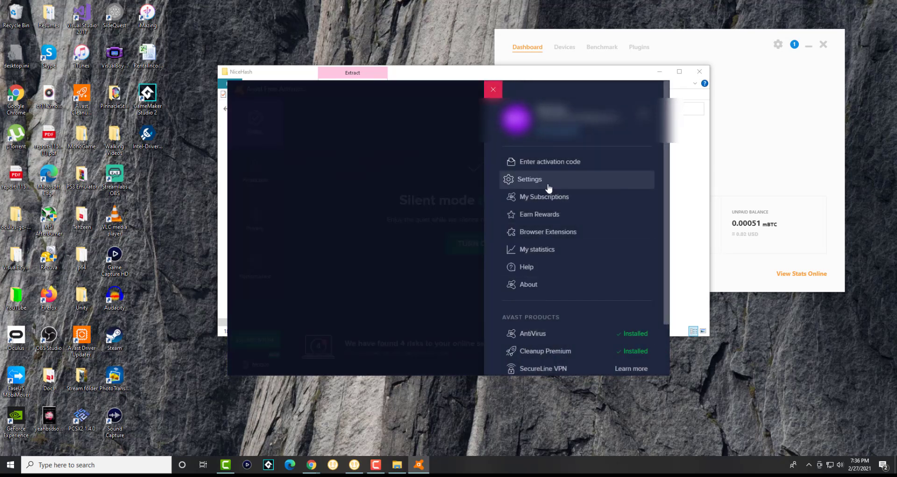
{"action": "left_click", "coordinate": [524, 181]}
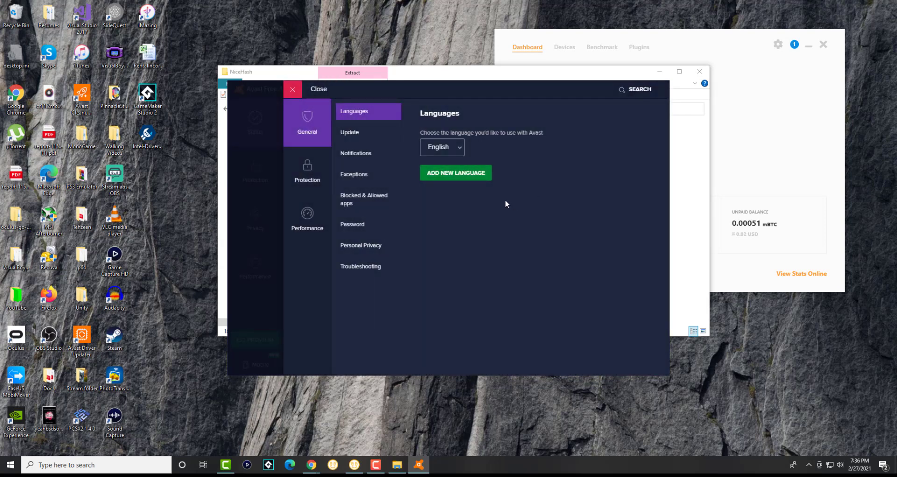
{"action": "left_click", "coordinate": [371, 179]}
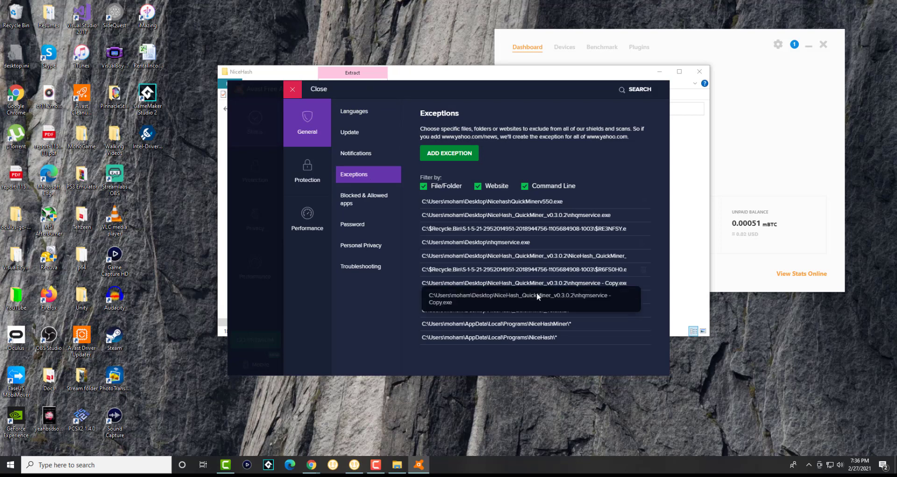
Enter the AppData\Local\Programs\NiceHash folder path as a new exception, dismiss it without adding, and close Avast.
{"action": "left_click", "coordinate": [470, 159]}
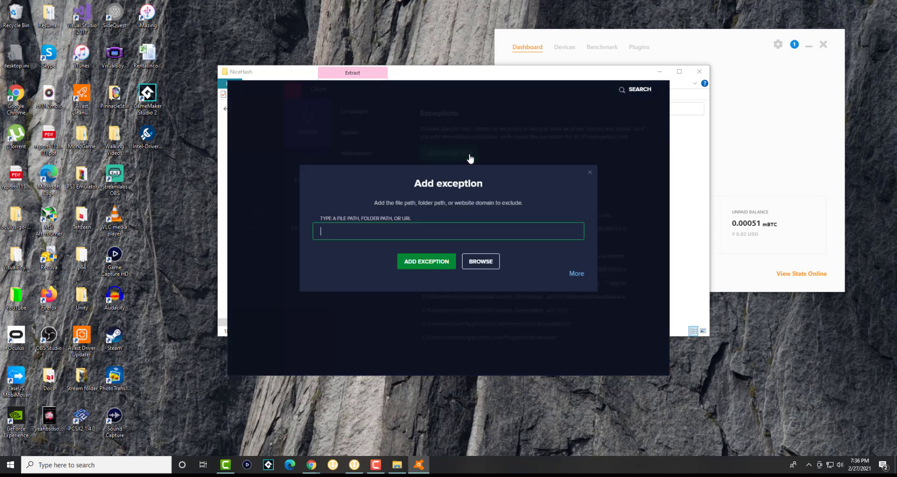
{"action": "type", "text": "C:\\Users\\moham\\AppData\\Local\\Programs\\NiceHash"}
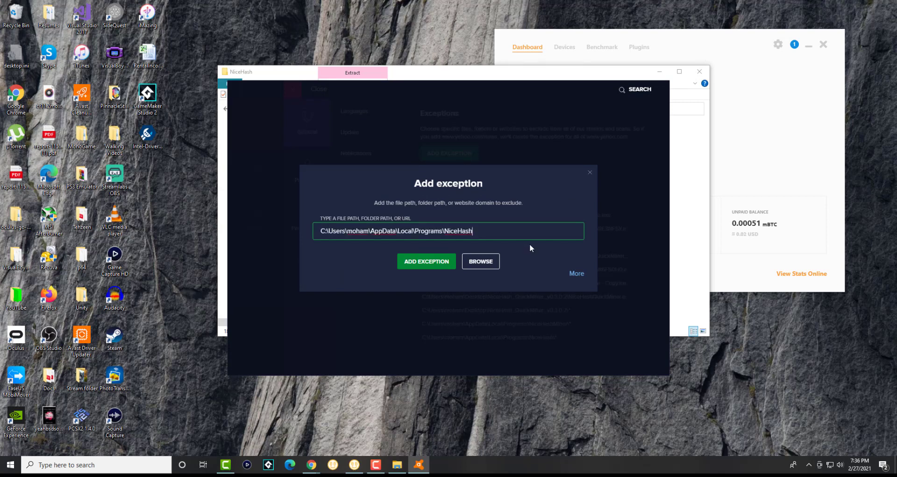
{"action": "left_click", "coordinate": [588, 173]}
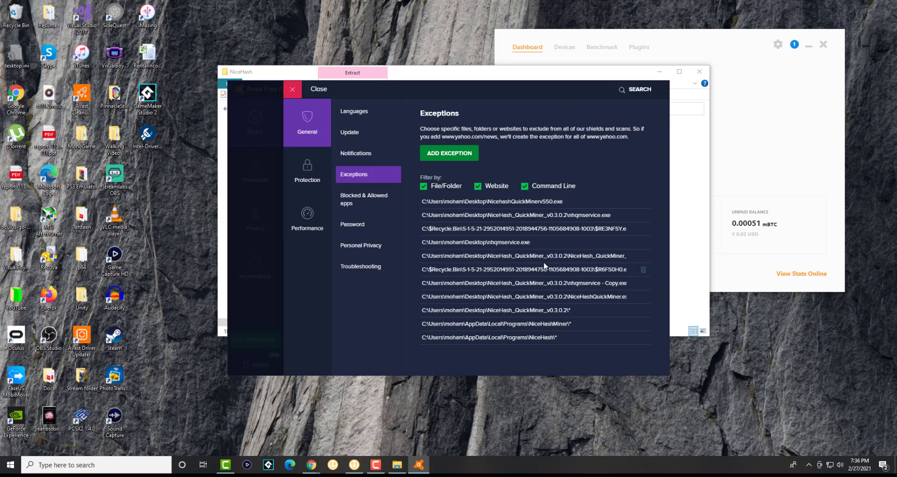
{"action": "left_click", "coordinate": [292, 89]}
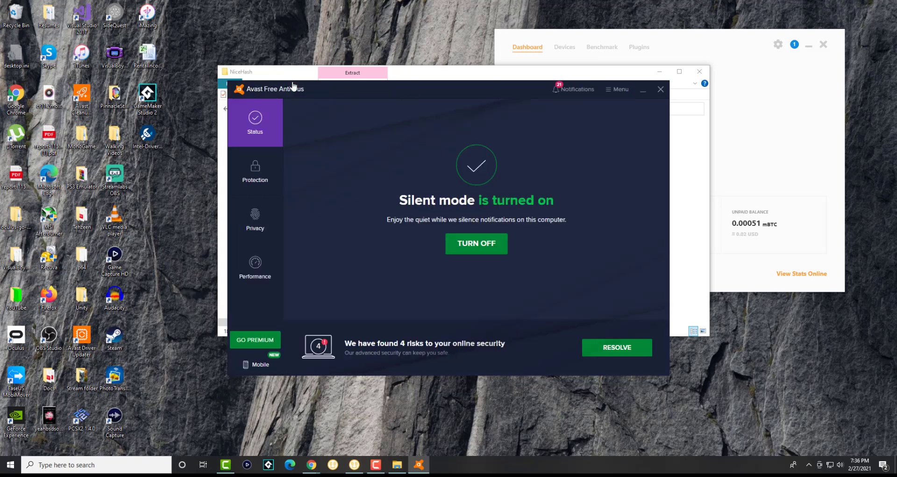
{"action": "left_click", "coordinate": [659, 89]}
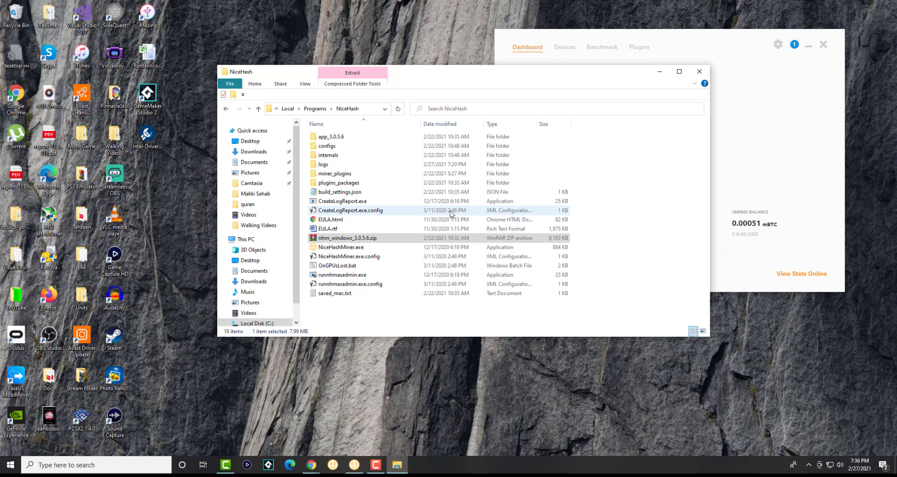
Look through the program and configuration files in the NiceHash folder.
{"action": "left_click", "coordinate": [457, 275]}
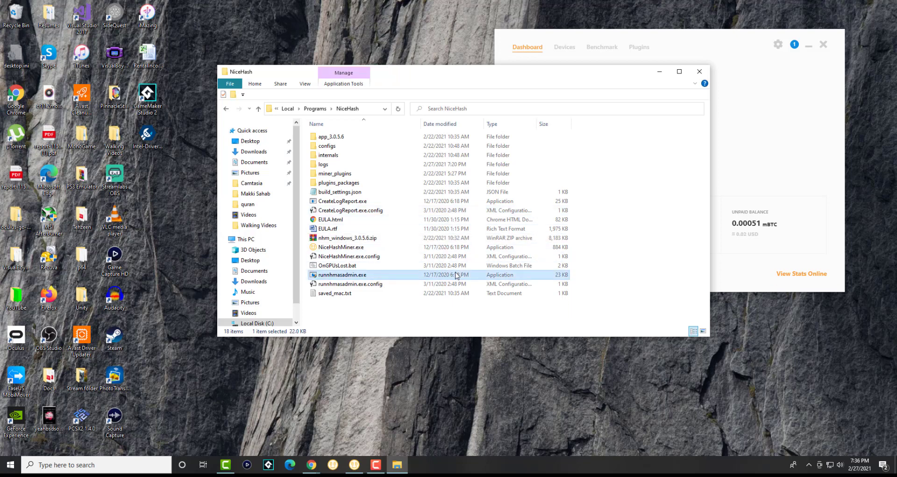
{"action": "key", "text": "Up"}
{"action": "key", "text": "Up"}
{"action": "key", "text": "Up"}
{"action": "key", "text": "Up"}
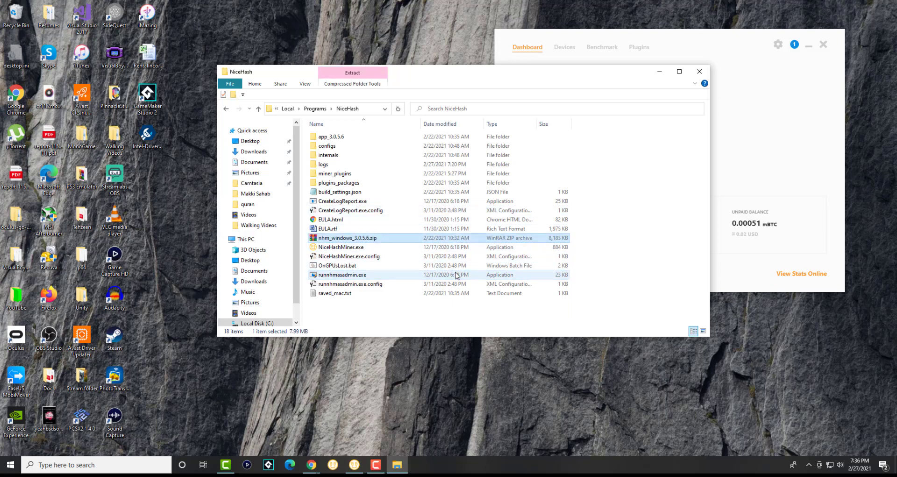
{"action": "key", "text": "Up"}
{"action": "key", "text": "Up"}
{"action": "key", "text": "Up"}
Bring the NiceHash Miner window forward and launch NiceHashMiner.exe from the NiceHash folder.
{"action": "left_click", "coordinate": [766, 151]}
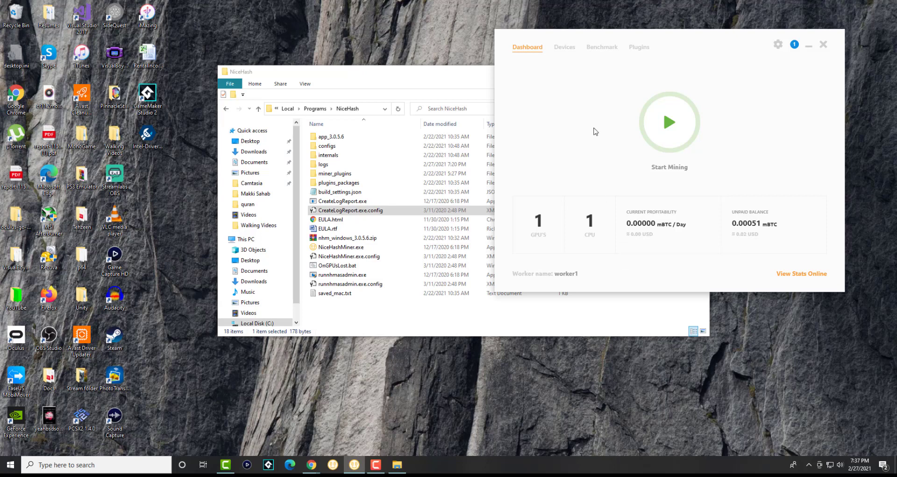
{"action": "double_click", "coordinate": [333, 247]}
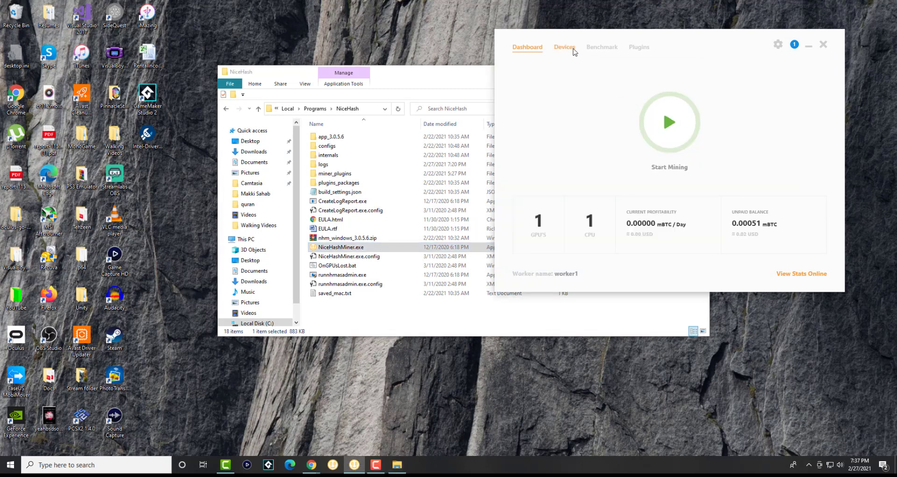
Close the NiceHash folder window and review the miner's Devices, Benchmark and Plugins pages before returning to the Dashboard.
{"action": "left_click", "coordinate": [460, 67]}
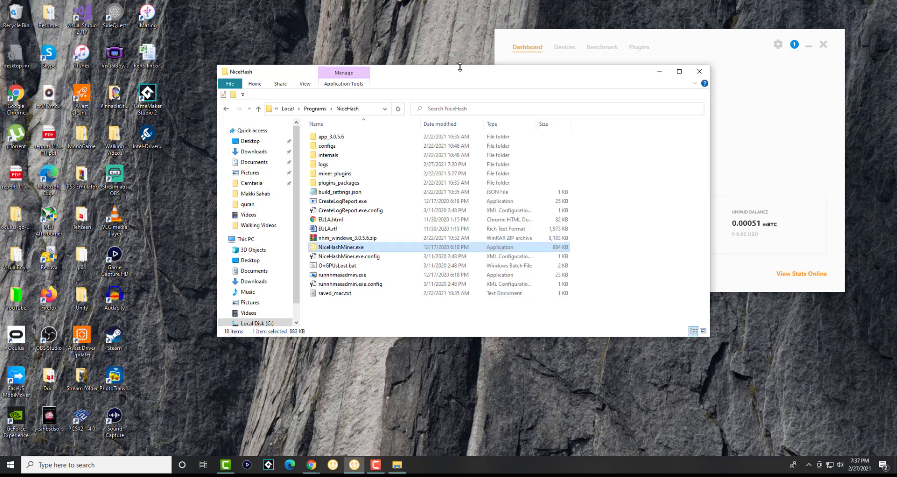
{"action": "left_click", "coordinate": [700, 72]}
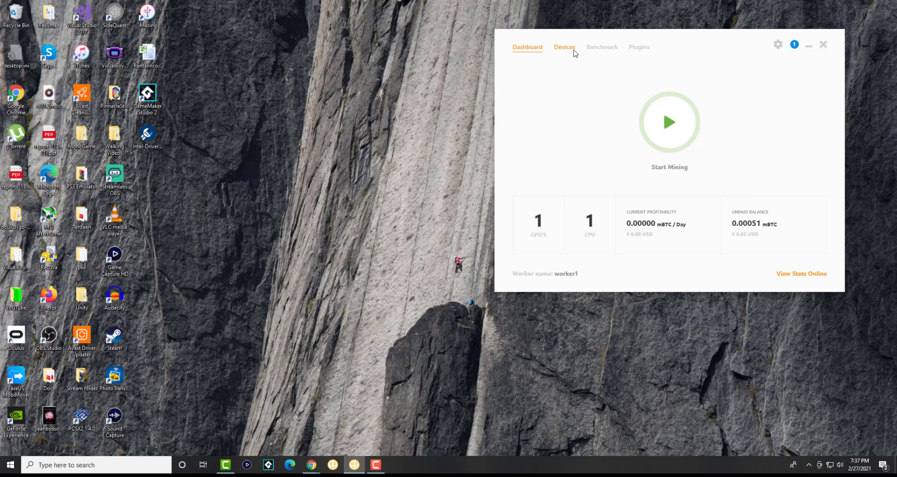
{"action": "left_click", "coordinate": [574, 49]}
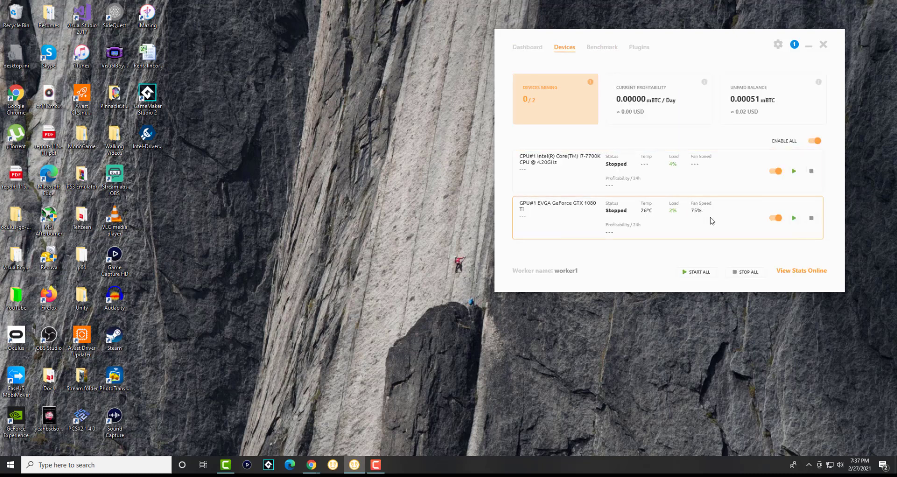
{"action": "left_click", "coordinate": [603, 48]}
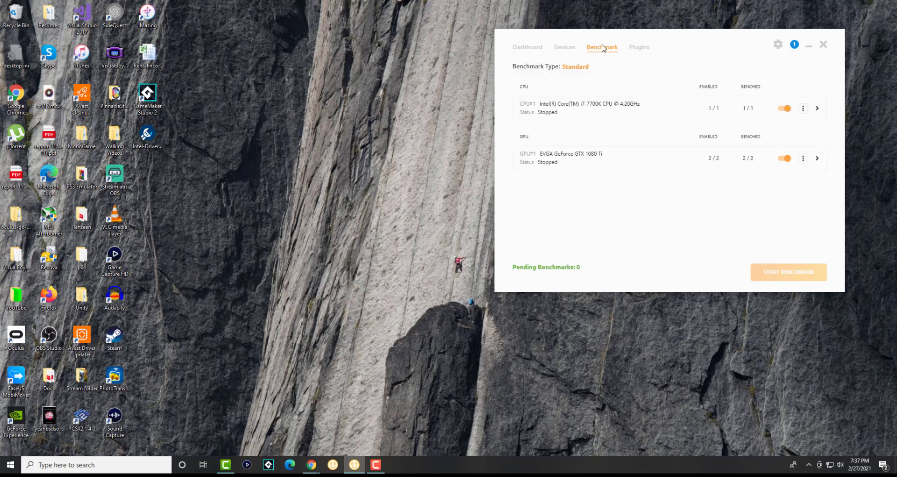
{"action": "left_click", "coordinate": [640, 48]}
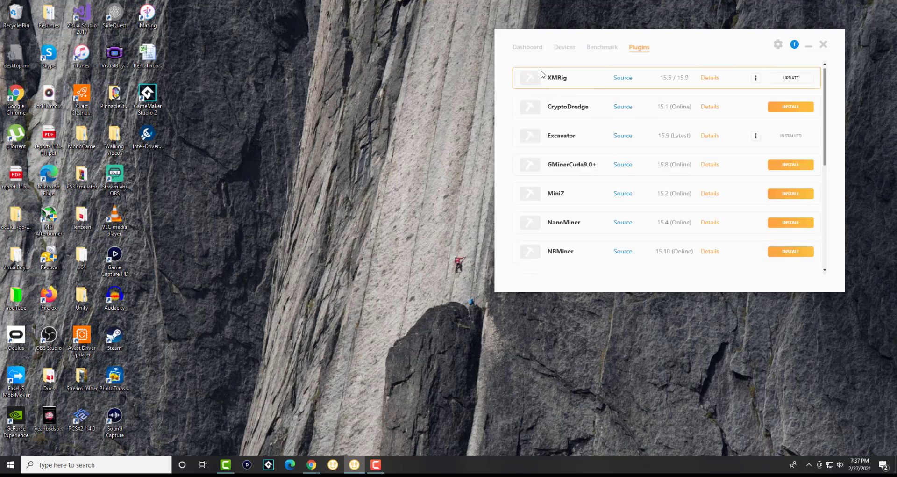
{"action": "left_click", "coordinate": [528, 50]}
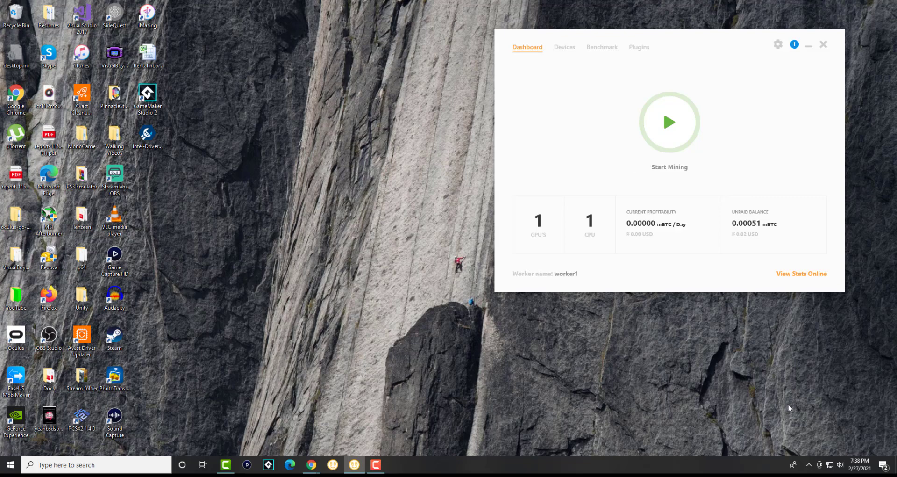
Open Windows Security from the hidden tray apps, view the Virus & threat protection page, and close the window.
{"action": "left_click", "coordinate": [809, 464]}
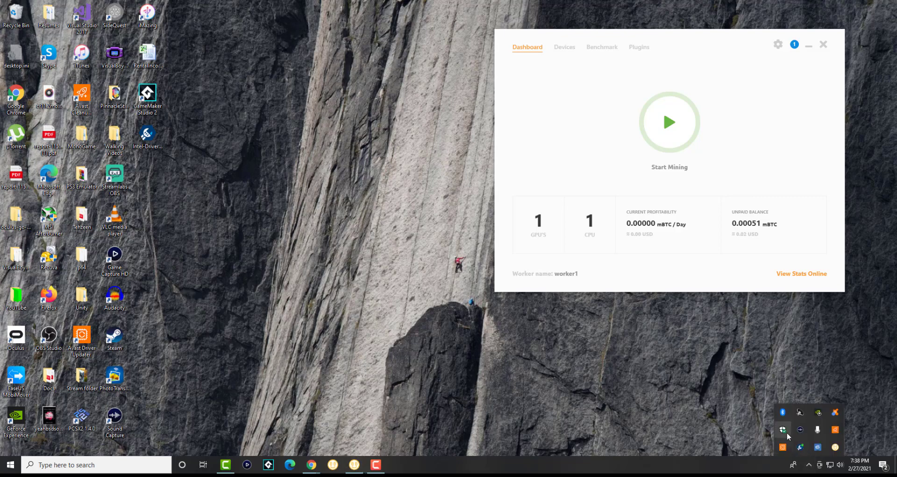
{"action": "left_click", "coordinate": [787, 434]}
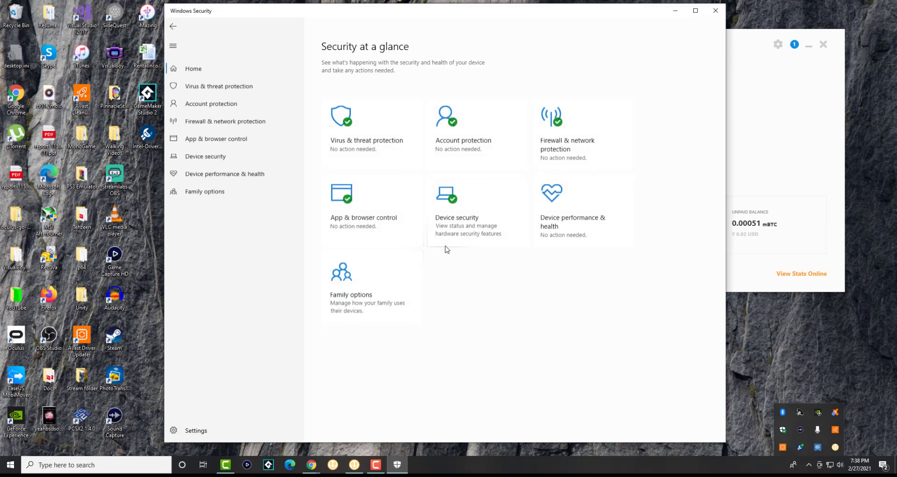
{"action": "left_click", "coordinate": [371, 134]}
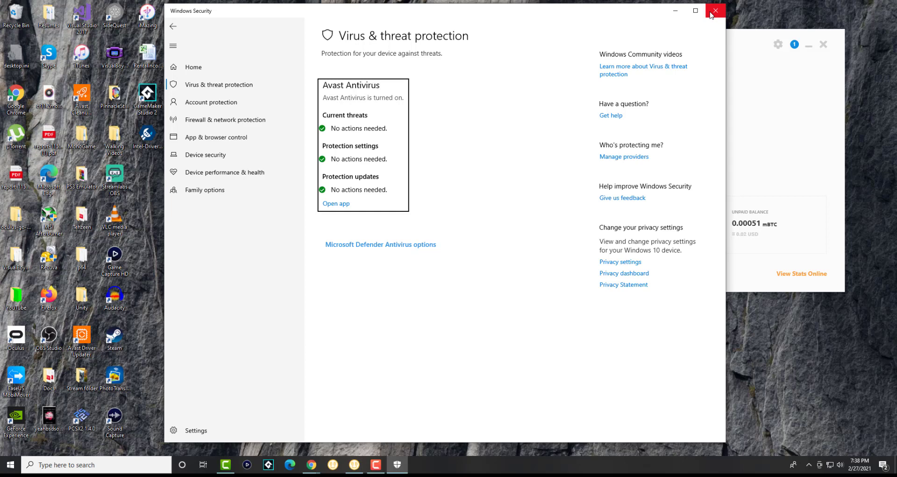
{"action": "left_click", "coordinate": [711, 15]}
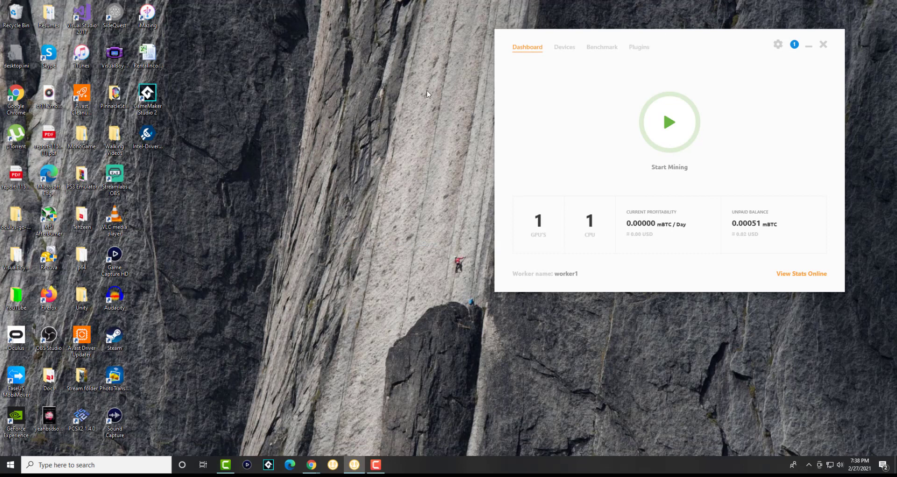